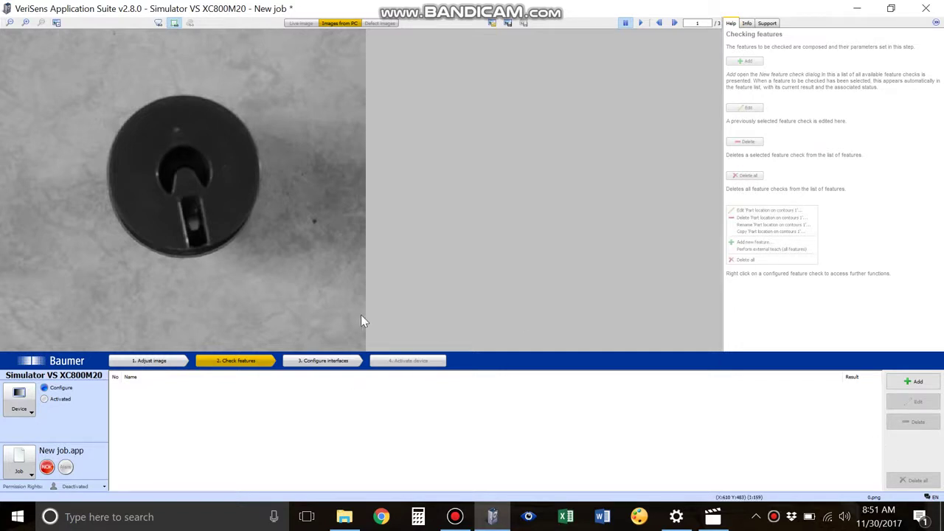
Add a Part location on contours check and draw its teach area around the round part
click(894, 385)
double_click(410, 187)
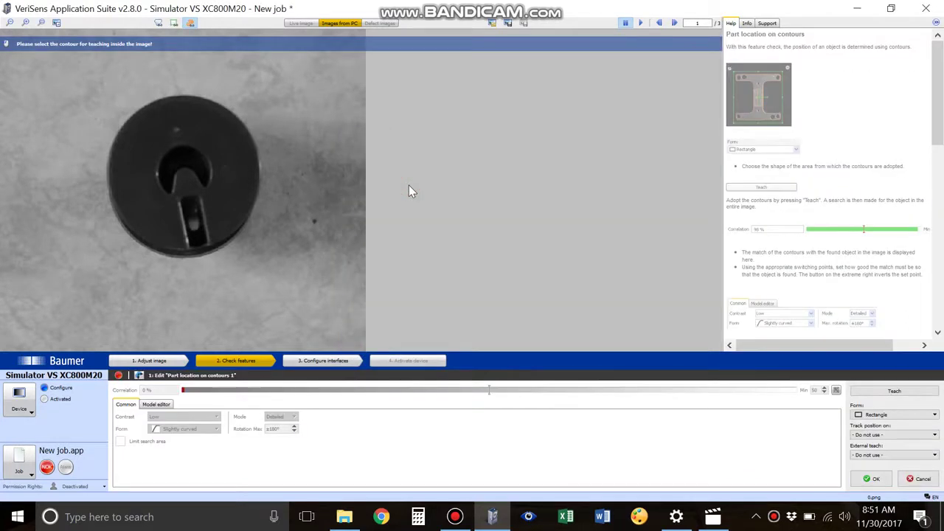
drag(72, 78, 301, 295)
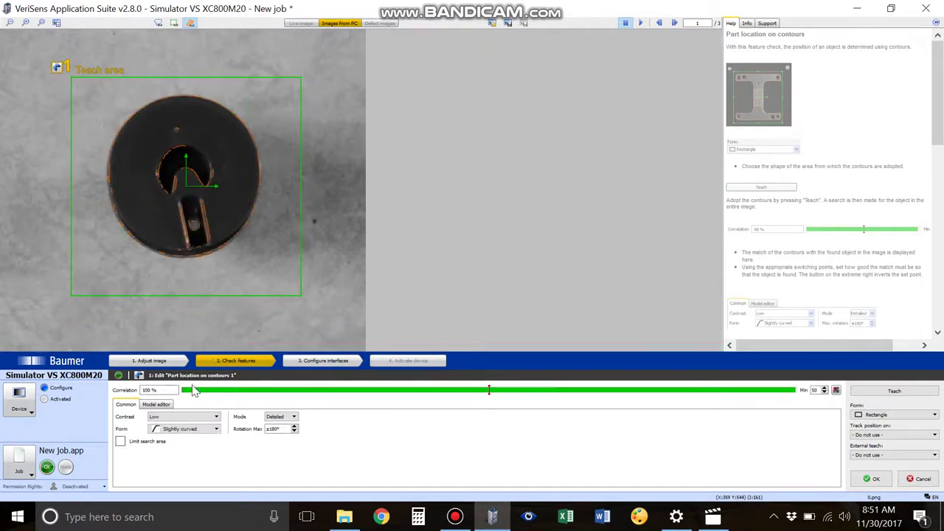
Set the contour form to Arbitrary (slower) and the minimum correlation to 71, then confirm
click(165, 405)
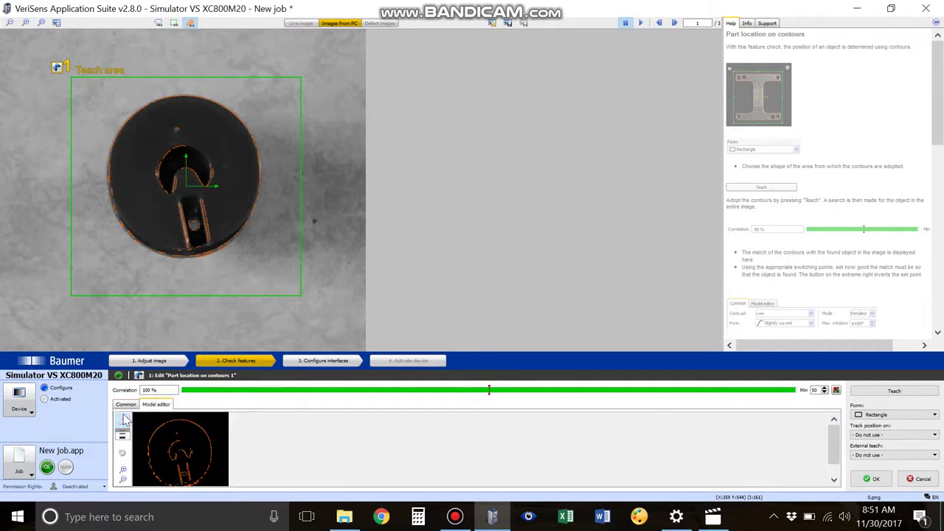
click(126, 405)
click(158, 429)
click(165, 455)
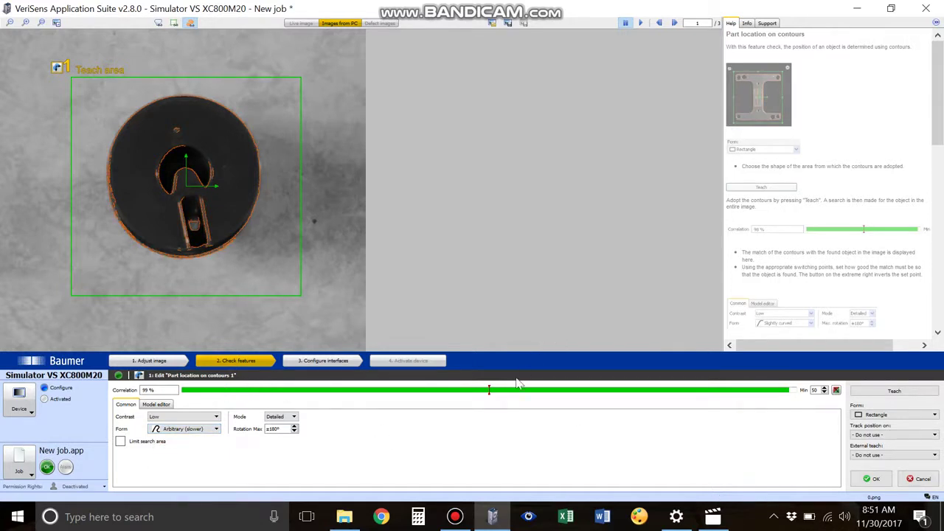
drag(489, 391, 615, 385)
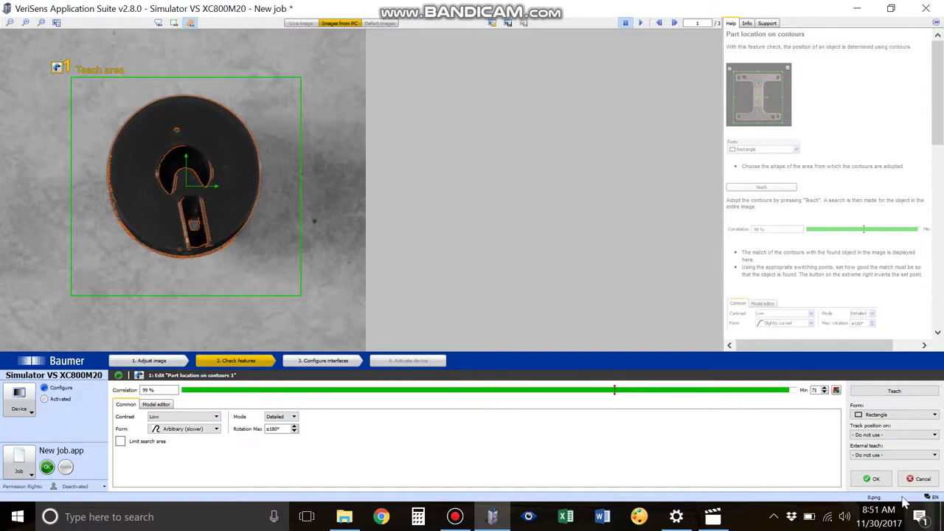
click(872, 479)
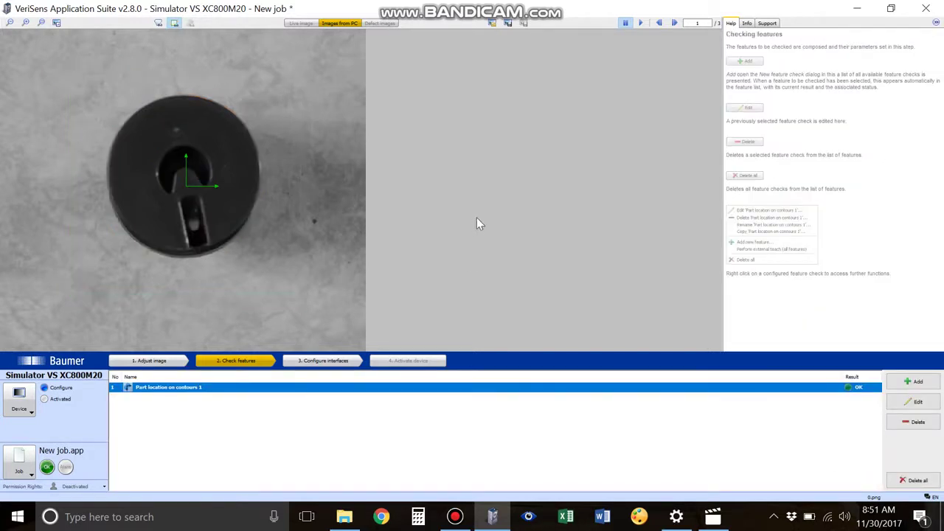
click(673, 24)
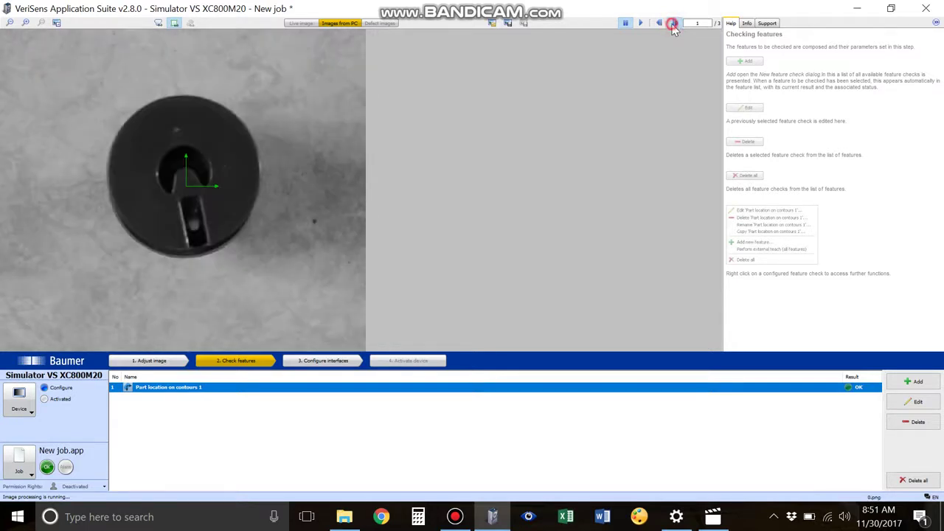
click(672, 24)
click(673, 24)
click(673, 24)
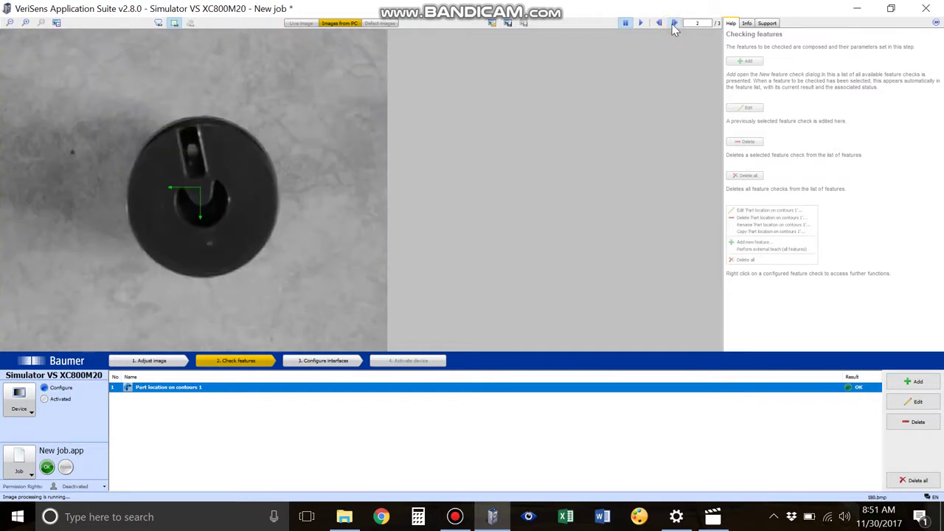
click(673, 23)
click(673, 24)
click(673, 24)
click(673, 24)
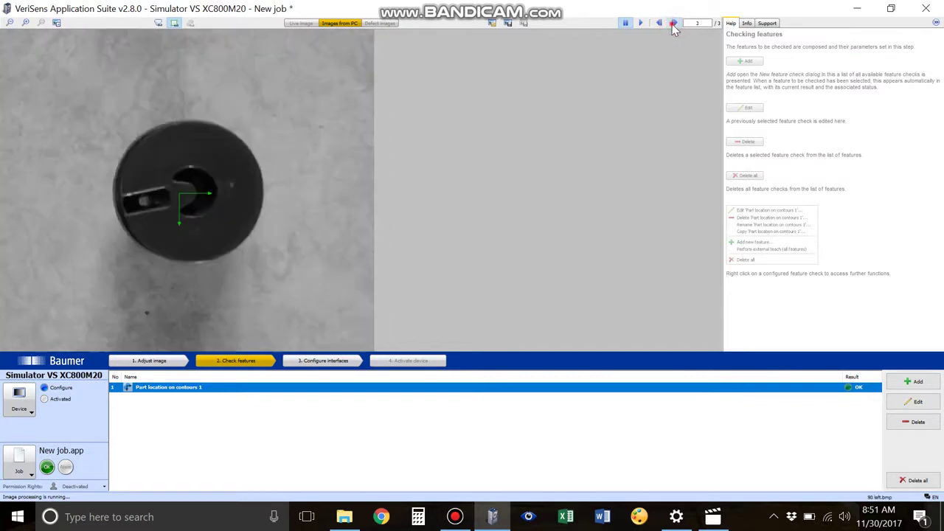
click(673, 23)
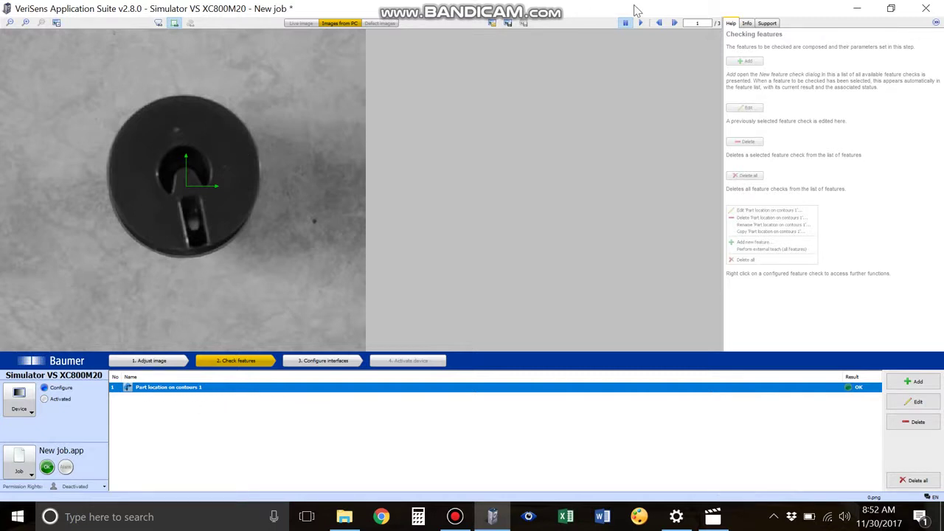
click(675, 24)
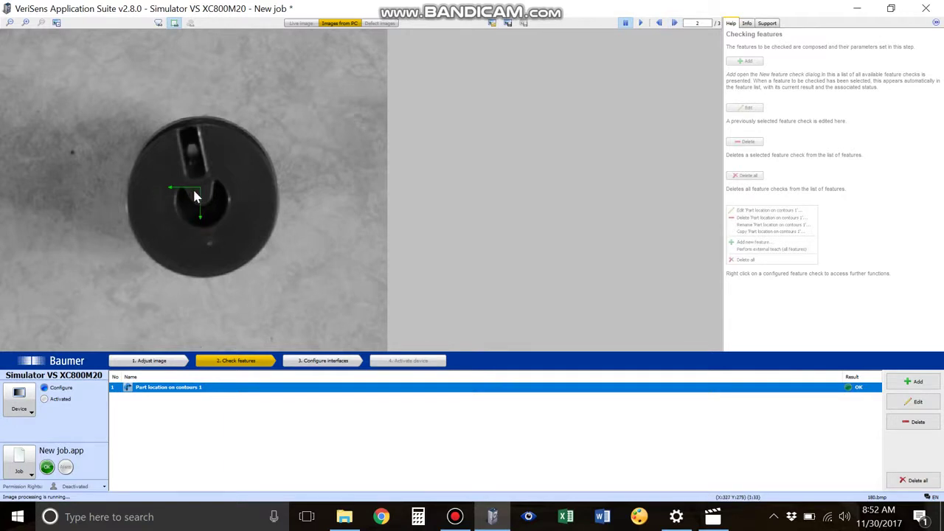
click(674, 25)
click(675, 25)
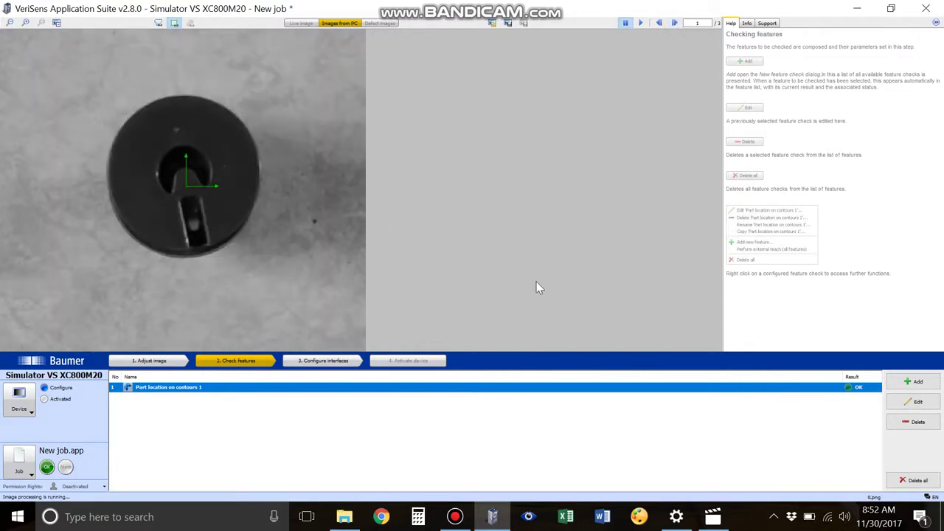
Add a Geometry Point position check and drag its point onto the slot (X 335, Y 355)
click(919, 380)
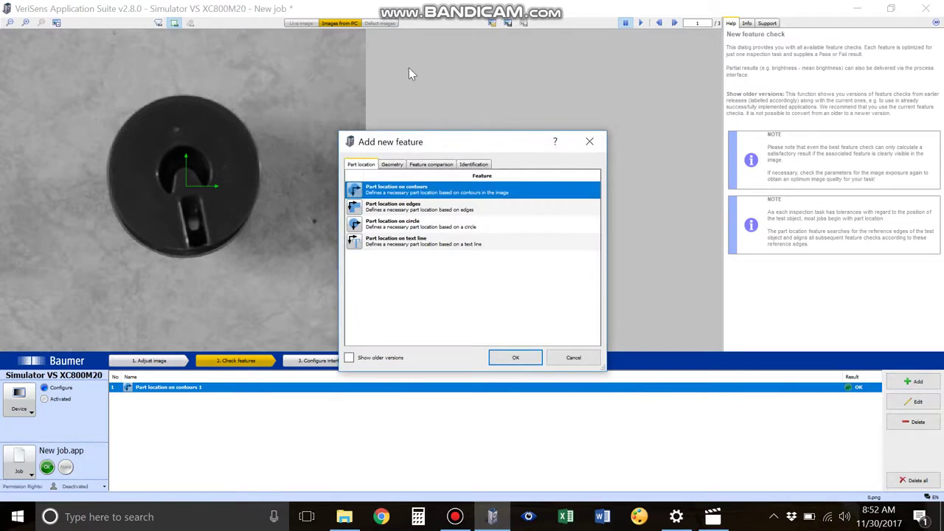
click(392, 165)
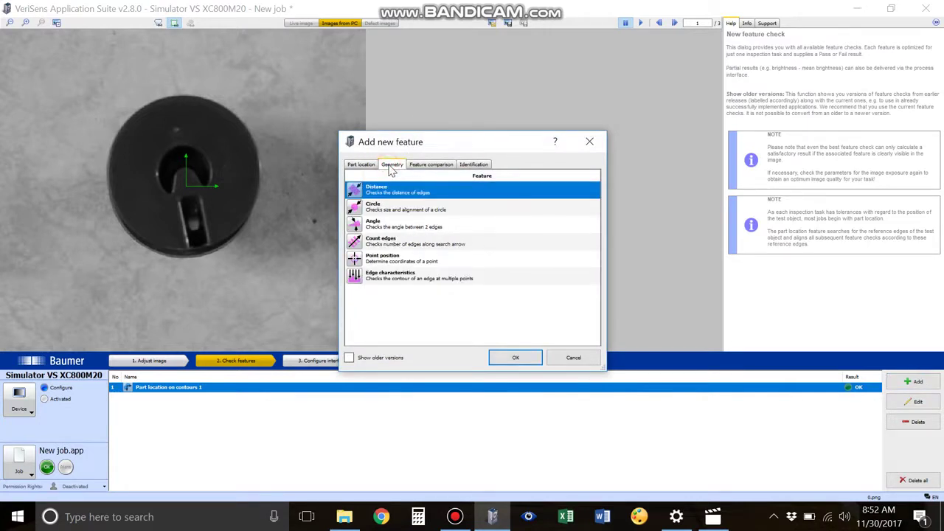
double_click(392, 258)
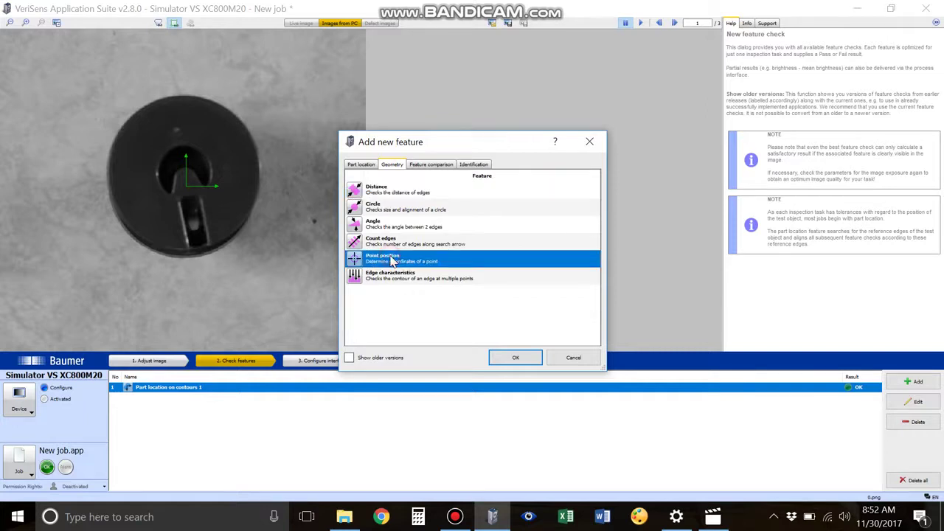
mouse_move(390, 254)
mouse_down()
mouse_move(291, 258)
mouse_move(200, 239)
mouse_up()
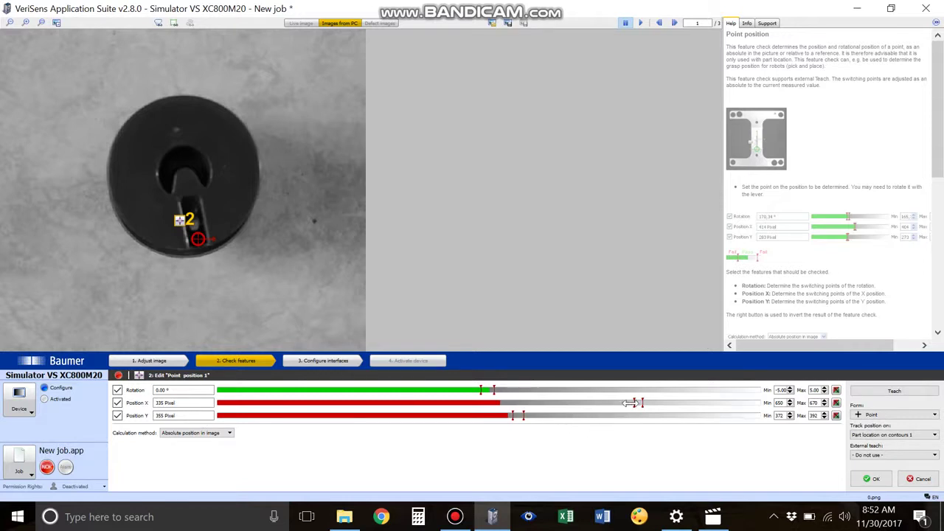
Widen Position X and Y limits to -311 through 931, and rotation to -180 through 180
drag(627, 403, 219, 403)
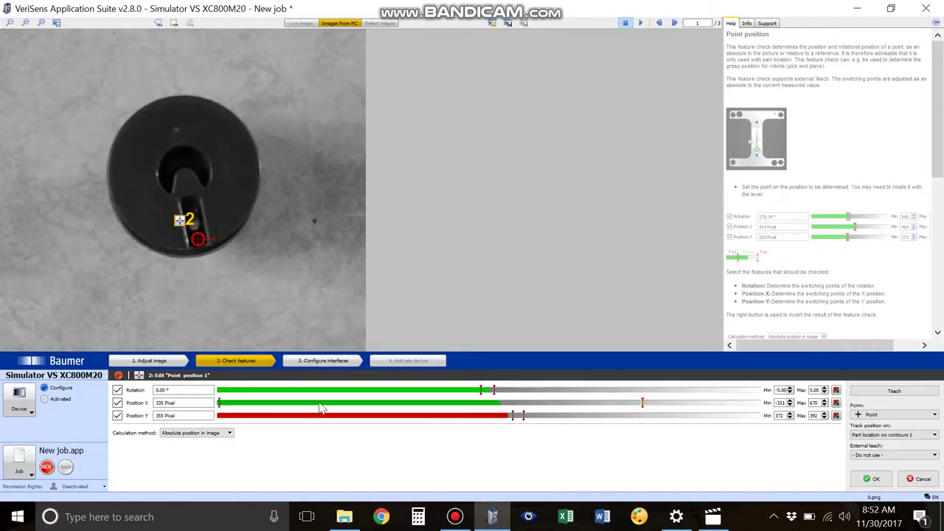
drag(642, 398, 790, 384)
drag(512, 415, 219, 415)
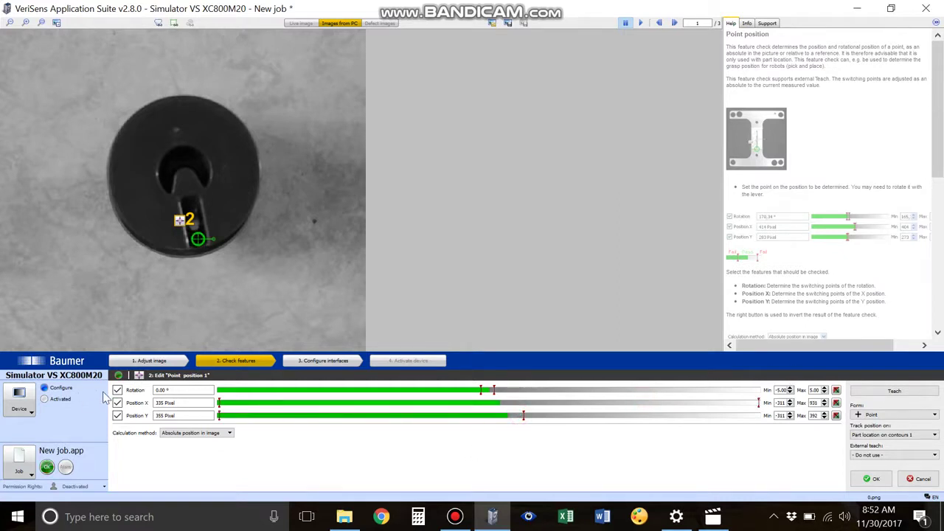
click(525, 415)
drag(526, 415, 783, 414)
drag(481, 390, 188, 390)
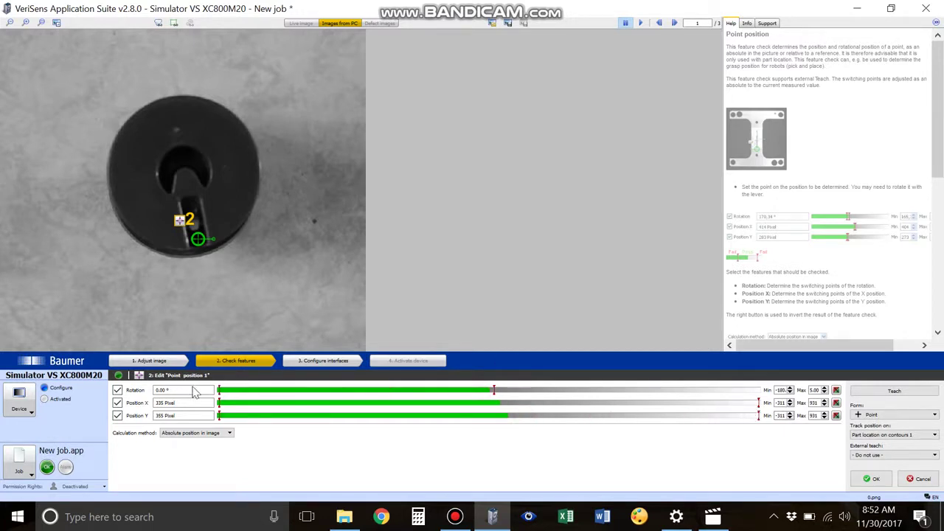
drag(495, 389, 773, 417)
Confirm Point position 1 and cycle through all three test images, checking both features report OK
click(869, 479)
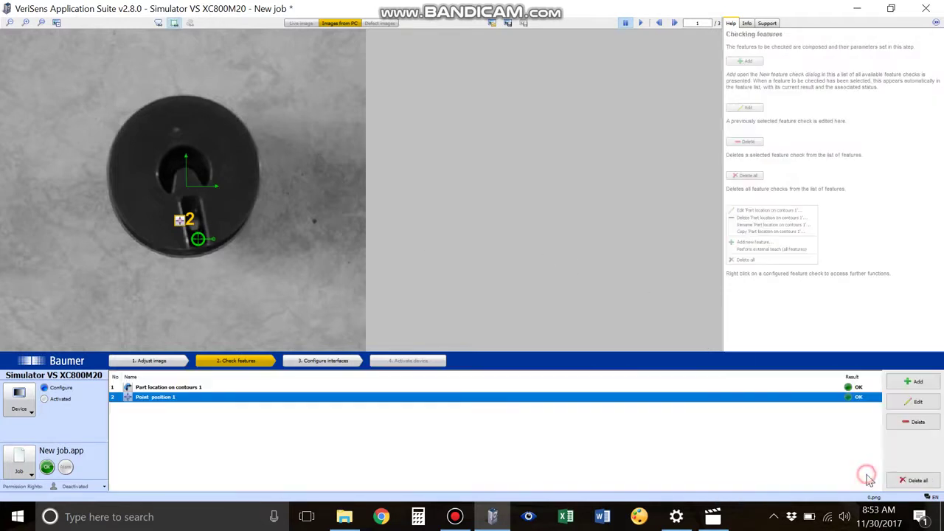
click(675, 23)
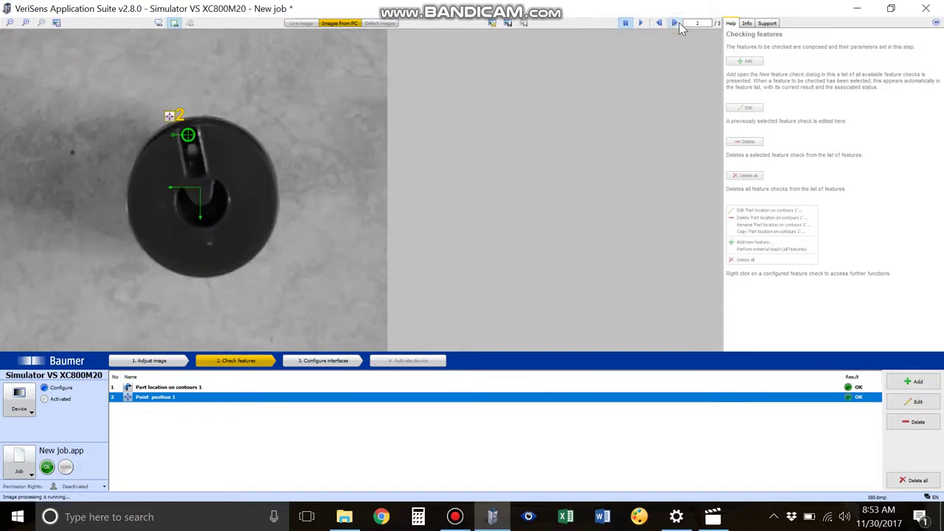
click(674, 22)
click(679, 23)
click(679, 24)
click(676, 23)
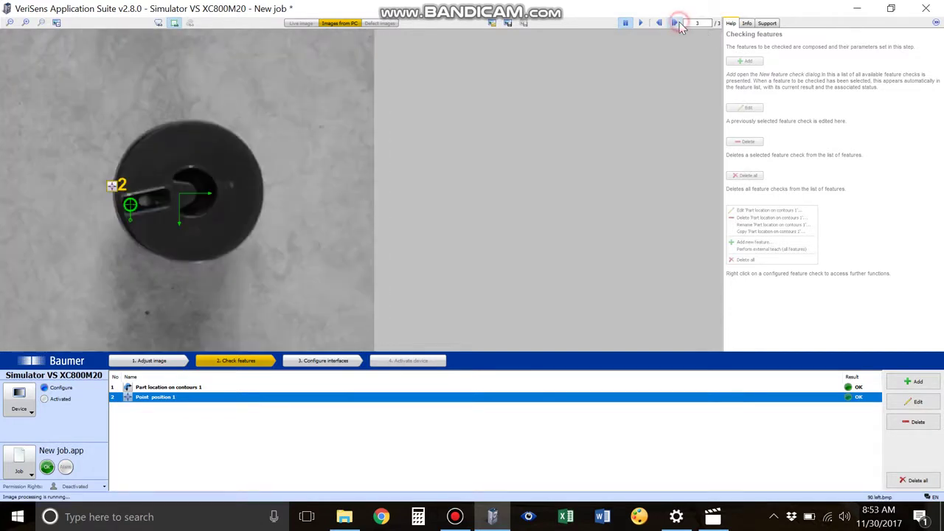
click(676, 24)
click(677, 24)
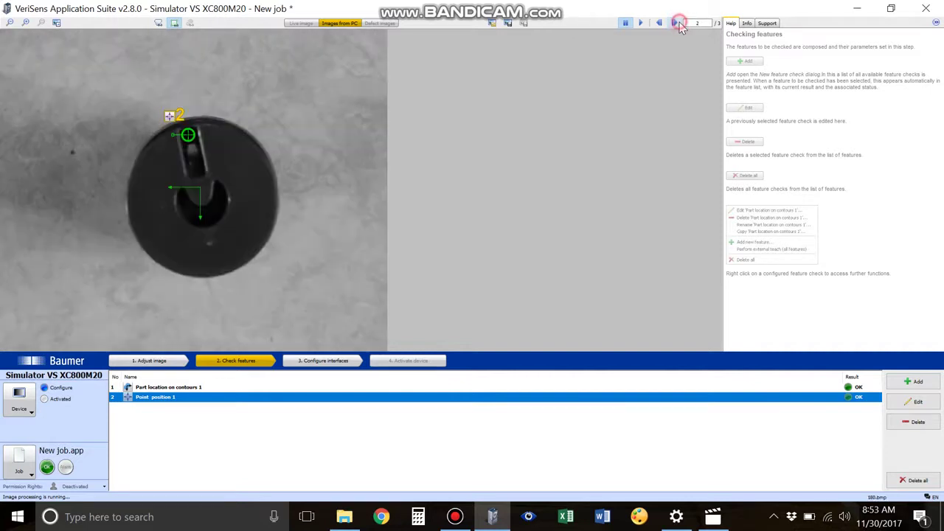
click(677, 23)
click(677, 23)
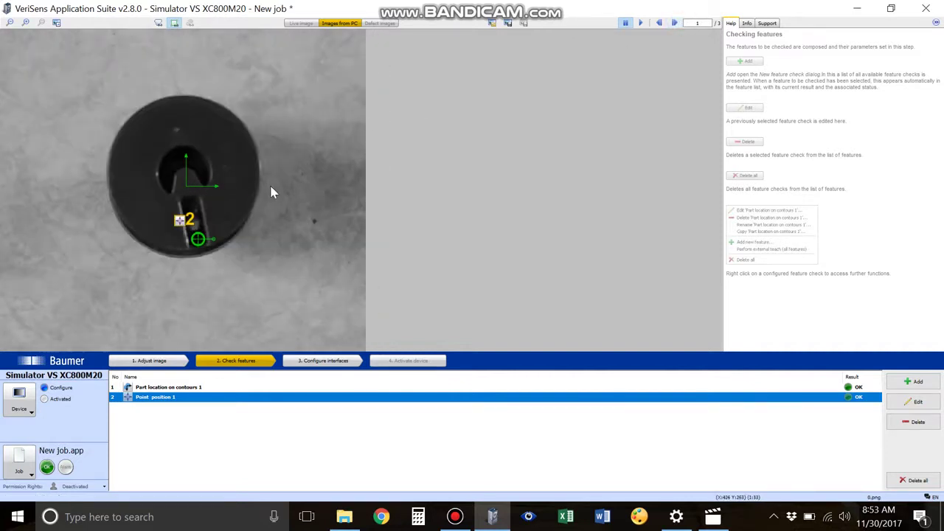
click(677, 24)
click(677, 24)
click(677, 24)
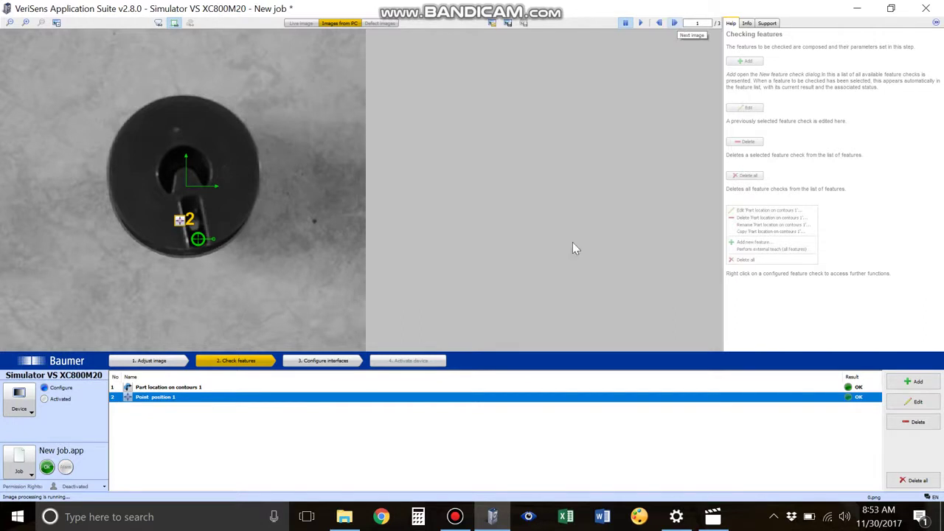
Reopen Point position 1 and keep its position tracking on Part location on contours 1
double_click(164, 397)
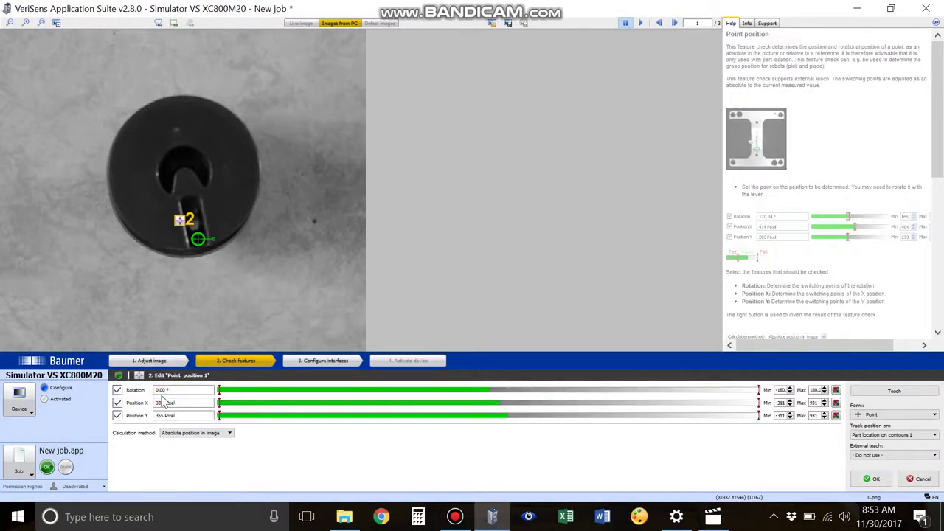
click(878, 440)
click(878, 449)
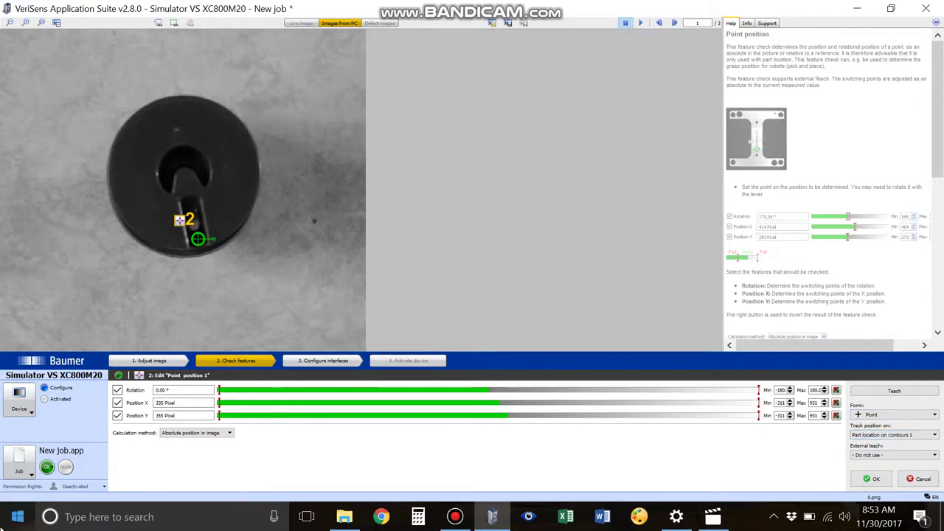
click(204, 434)
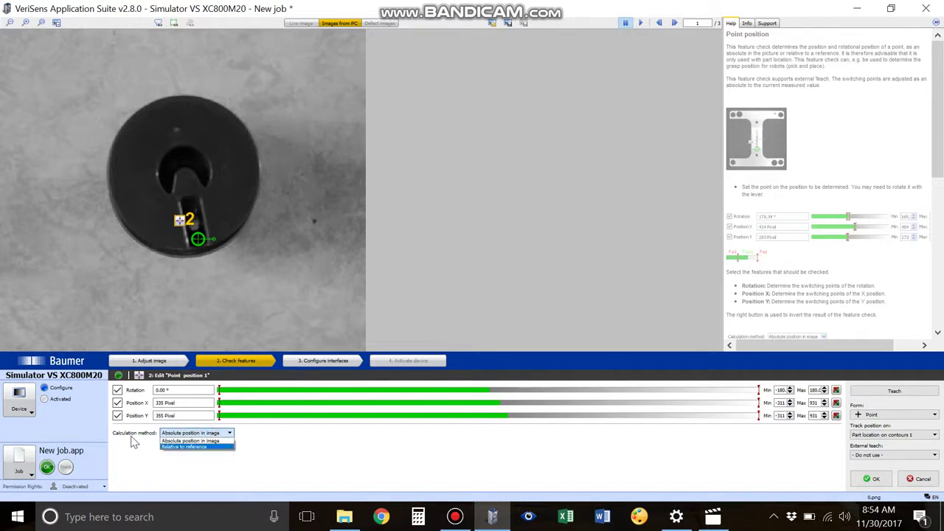
click(164, 435)
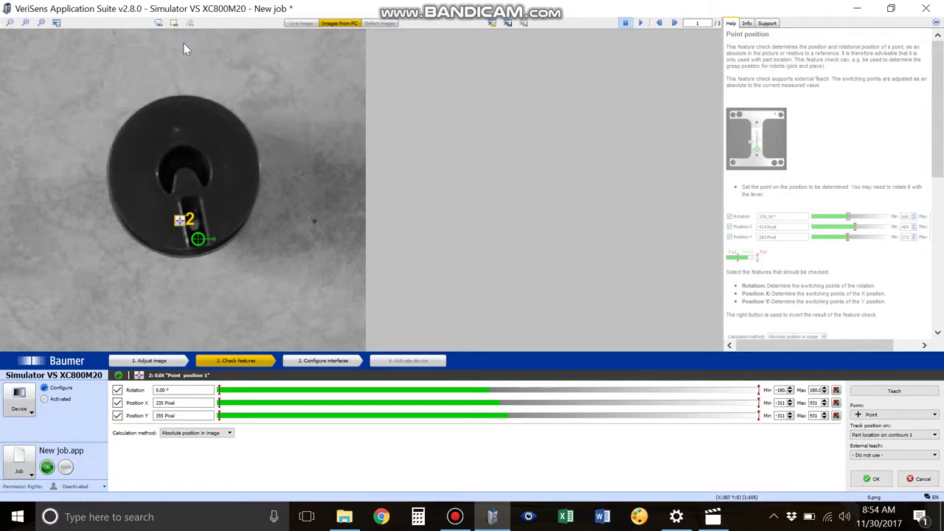
Switch the point check's calculation method to relative to the located part
click(674, 23)
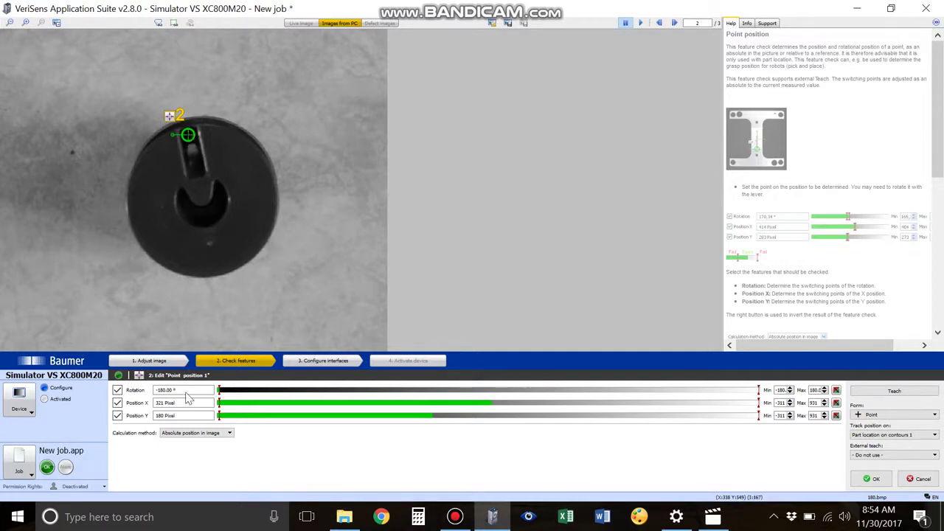
click(216, 434)
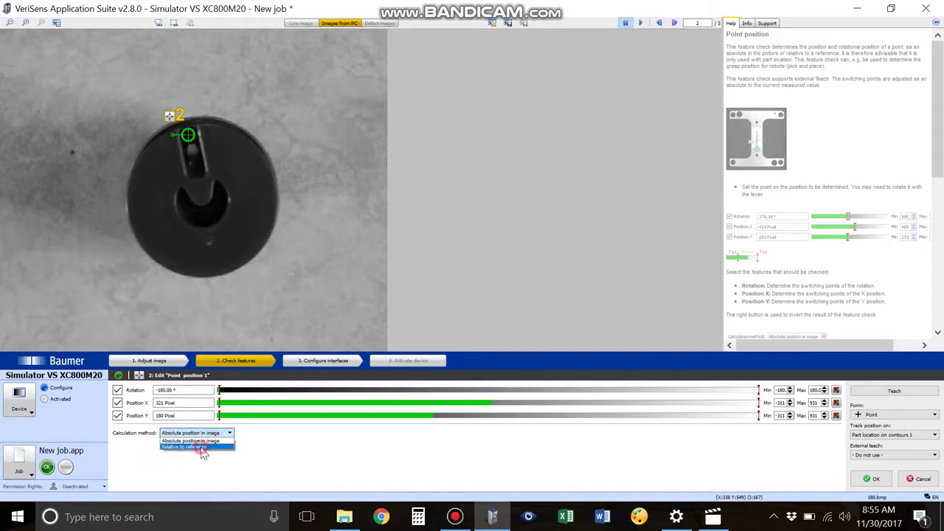
click(202, 448)
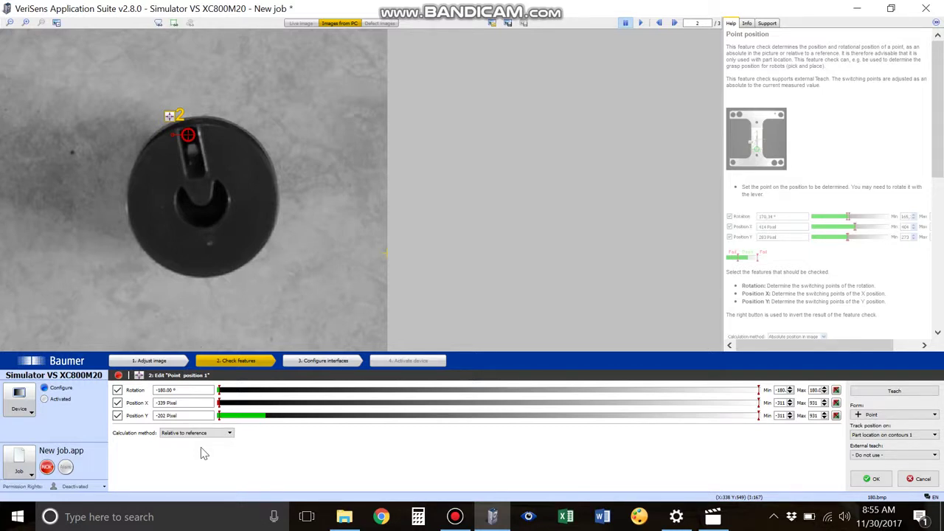
click(673, 23)
click(673, 23)
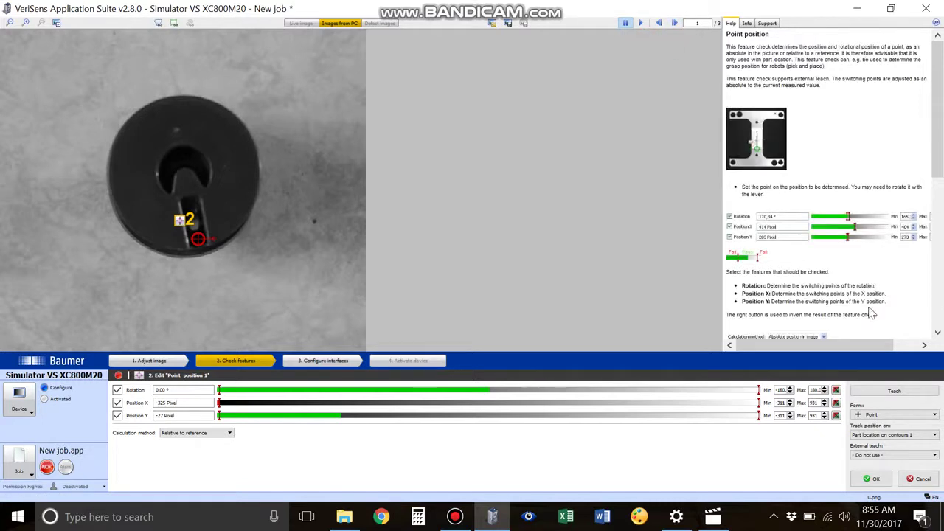
Teach the point position to read 0 offset, then verify it on all three test images
click(872, 393)
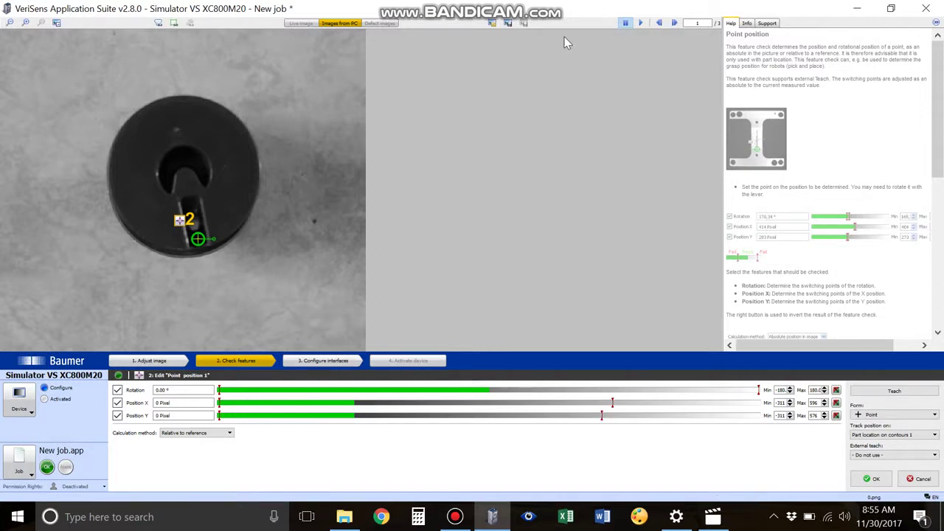
click(673, 25)
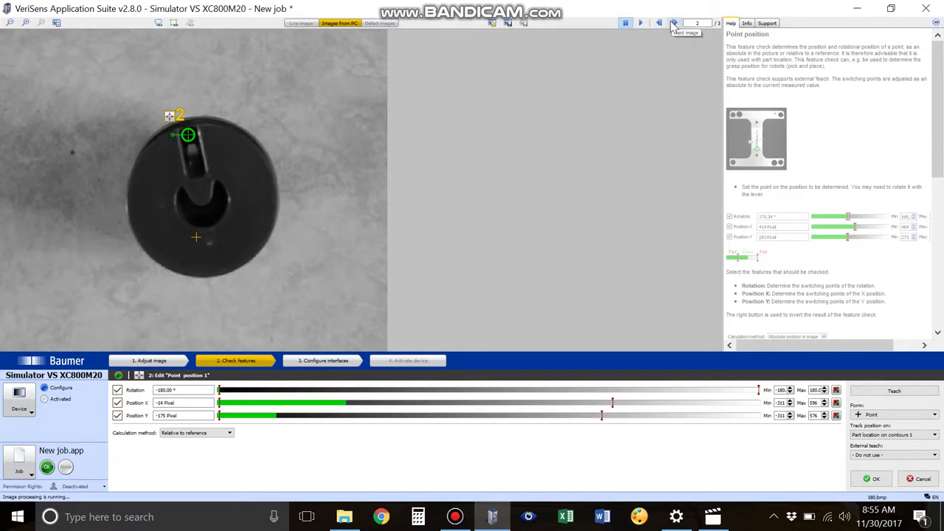
click(673, 24)
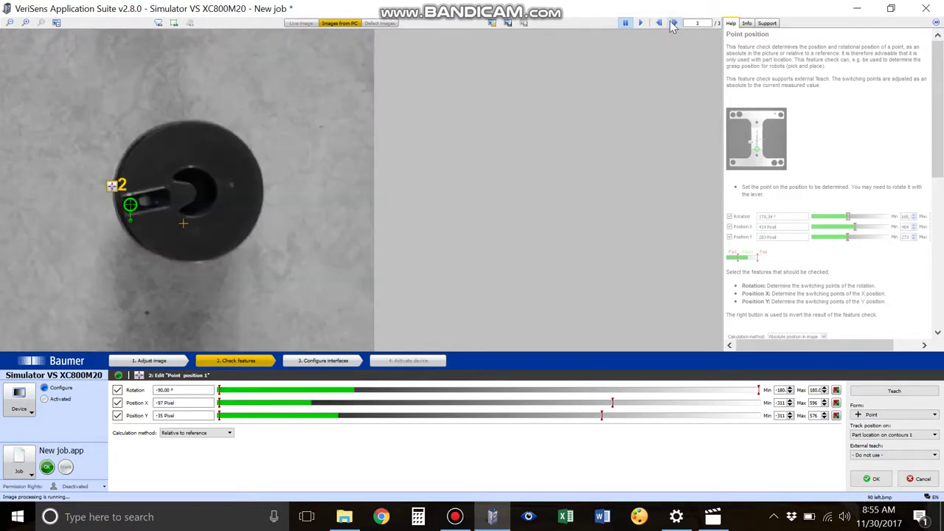
click(673, 25)
click(673, 25)
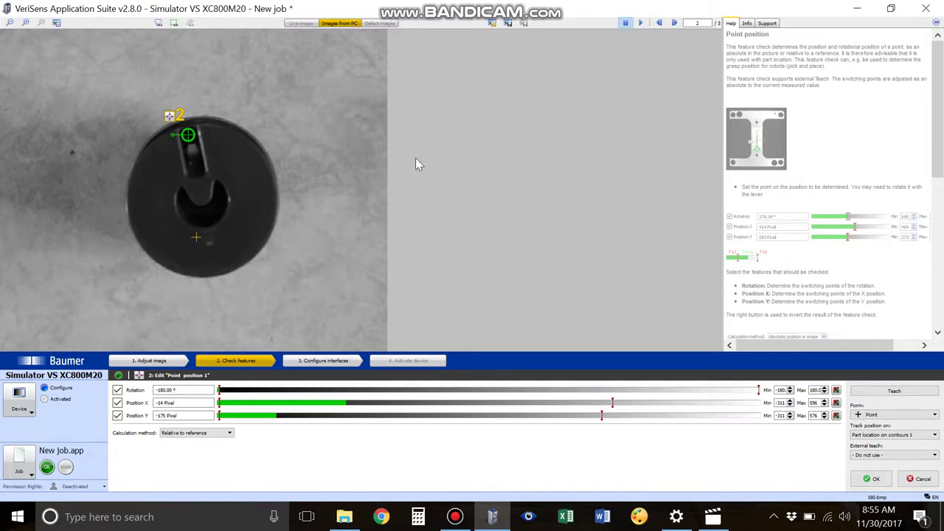
click(675, 23)
click(674, 23)
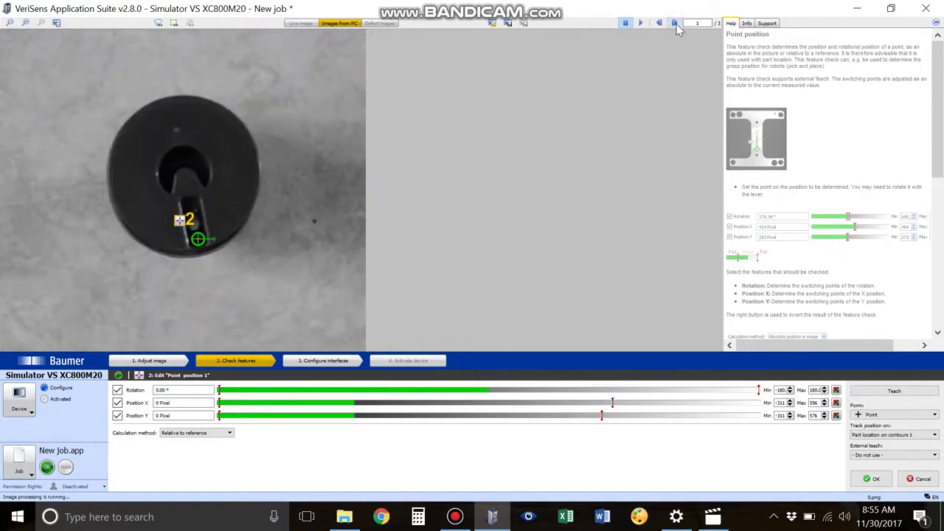
Set Absolute position in image with Position X and Y maximums of 931, and save the check
click(190, 434)
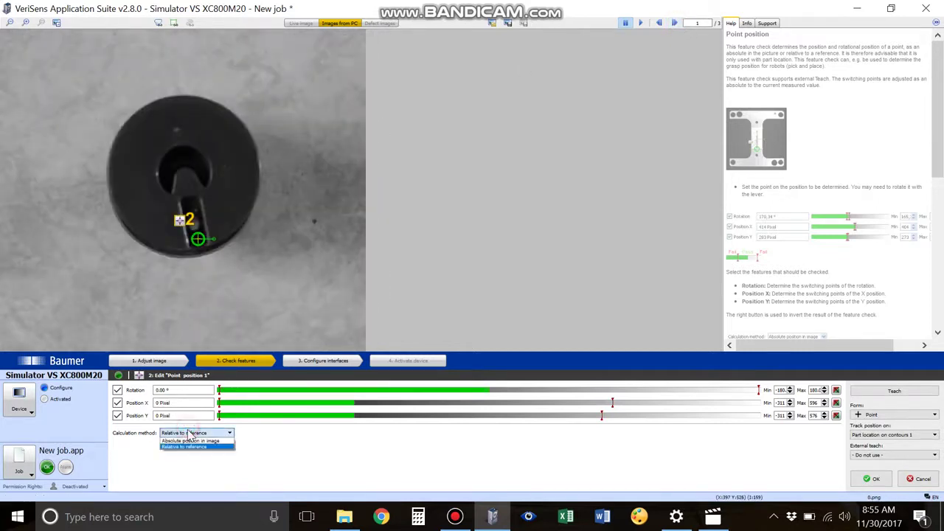
click(187, 441)
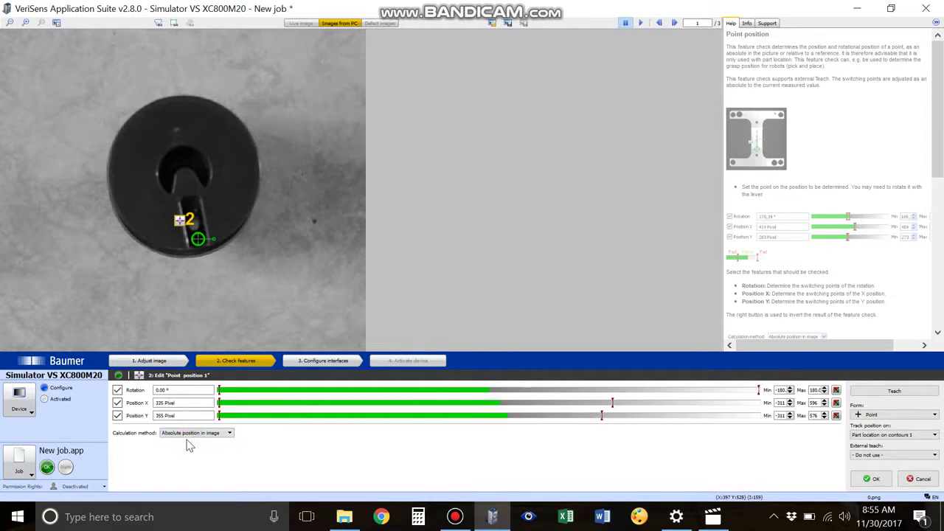
drag(613, 402, 759, 402)
drag(602, 416, 768, 430)
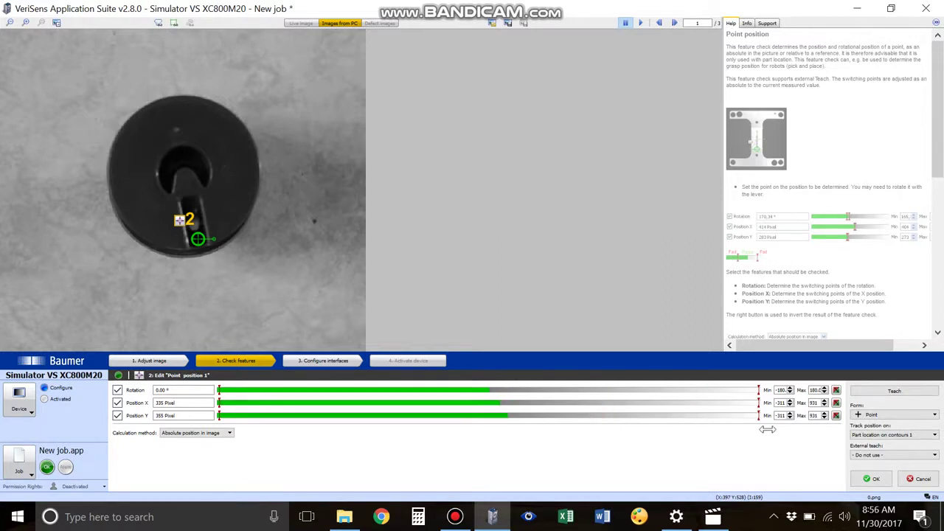
click(874, 475)
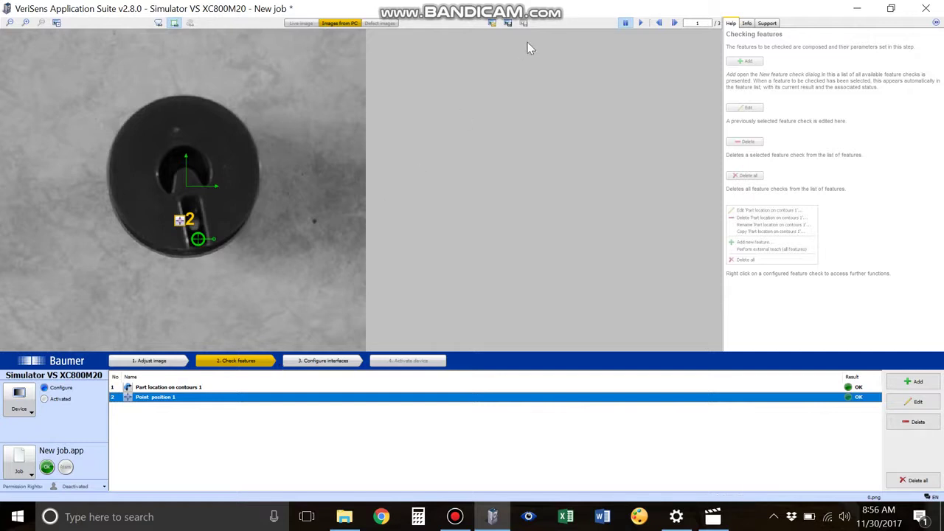
Cycle through the test images back to the first, then proceed to the output process interface
click(674, 22)
click(675, 23)
click(677, 24)
click(322, 361)
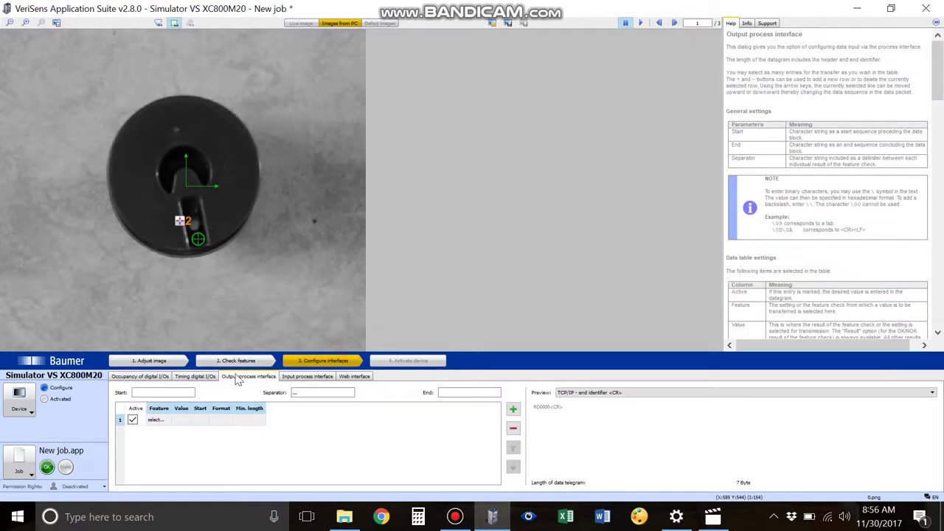
Set telegram entry 1 to Point position 1 Rotation, previewing 180.00 on the next image
click(164, 421)
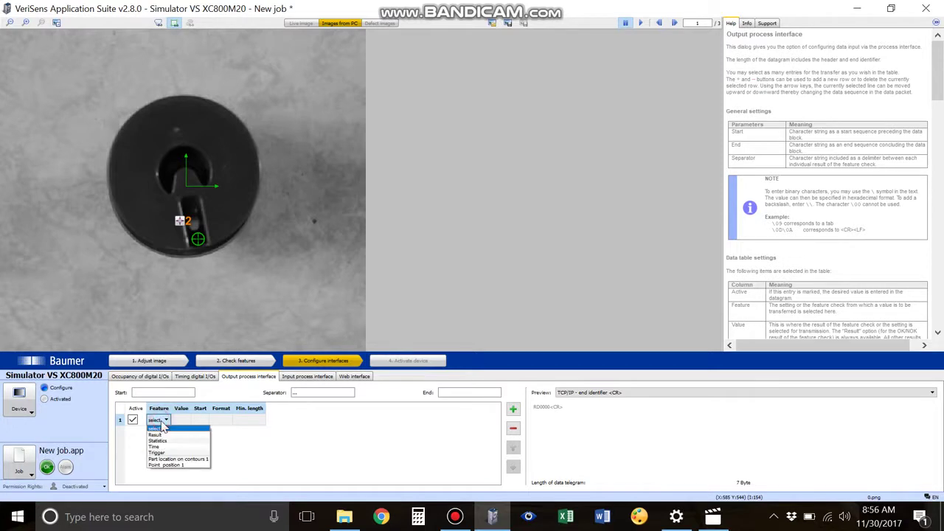
click(164, 466)
click(205, 420)
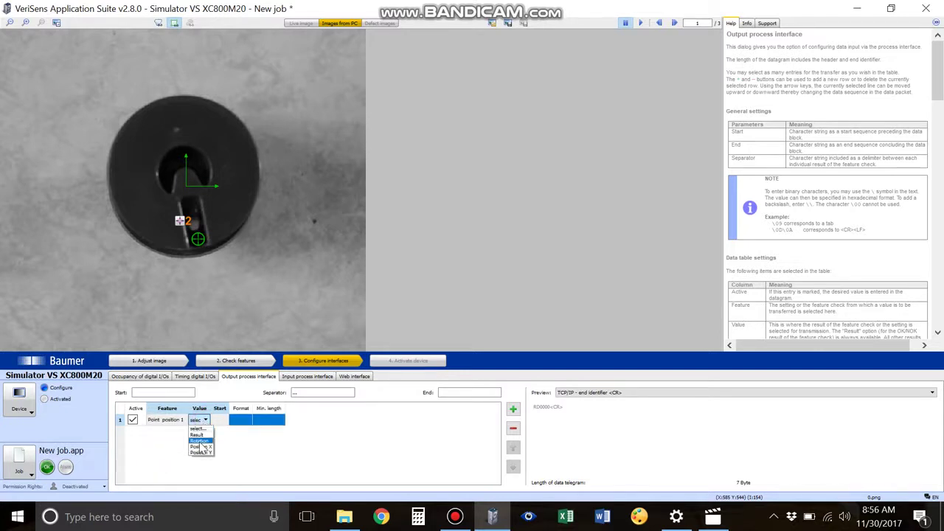
click(200, 442)
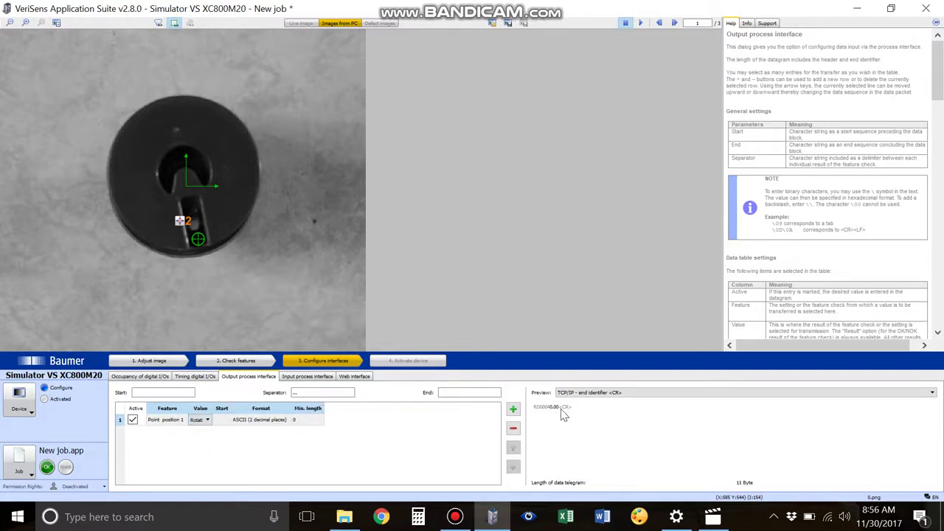
click(675, 23)
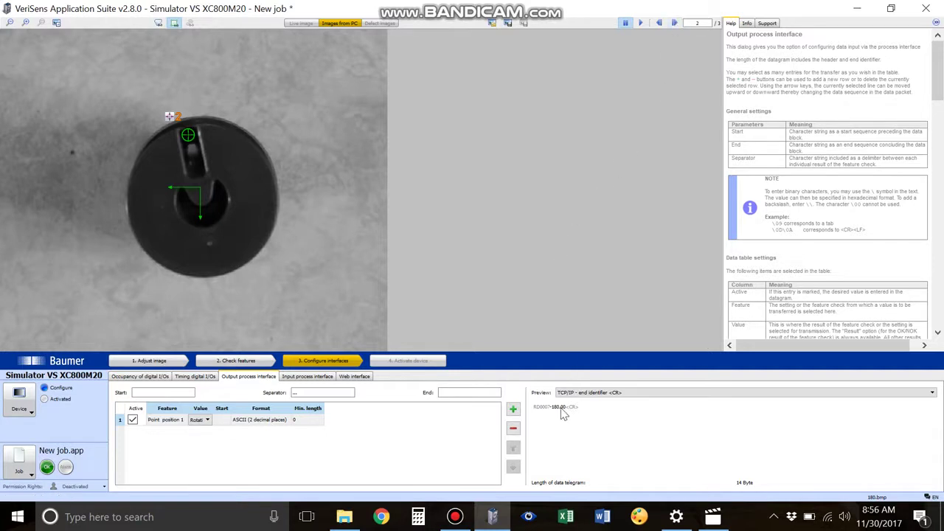
click(673, 25)
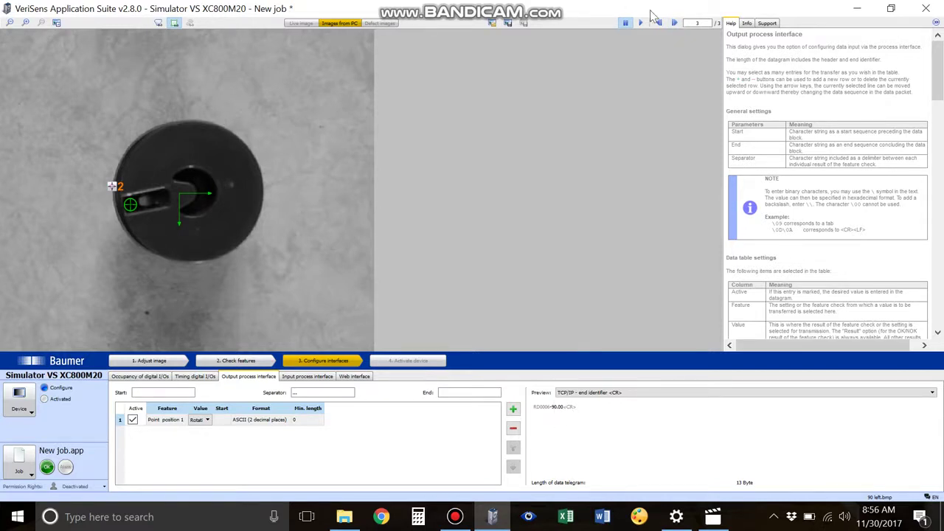
click(674, 23)
click(675, 23)
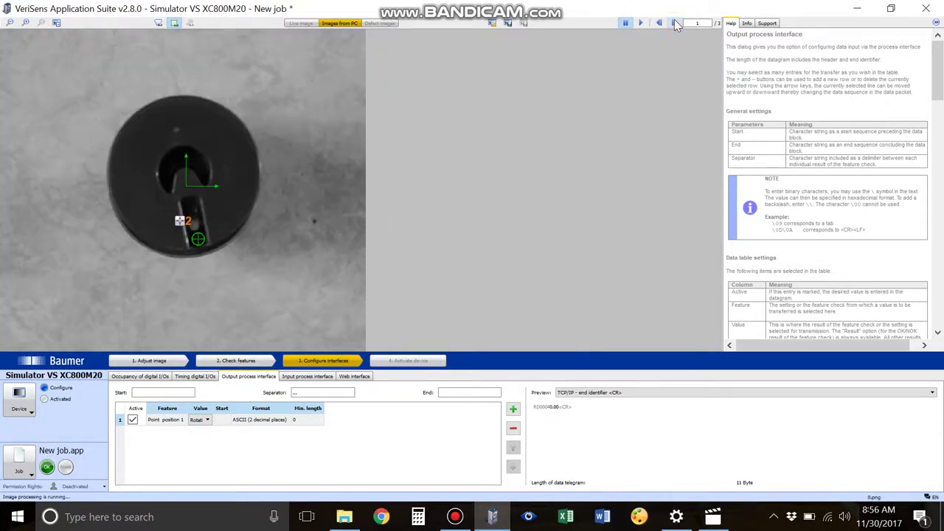
click(675, 23)
click(675, 23)
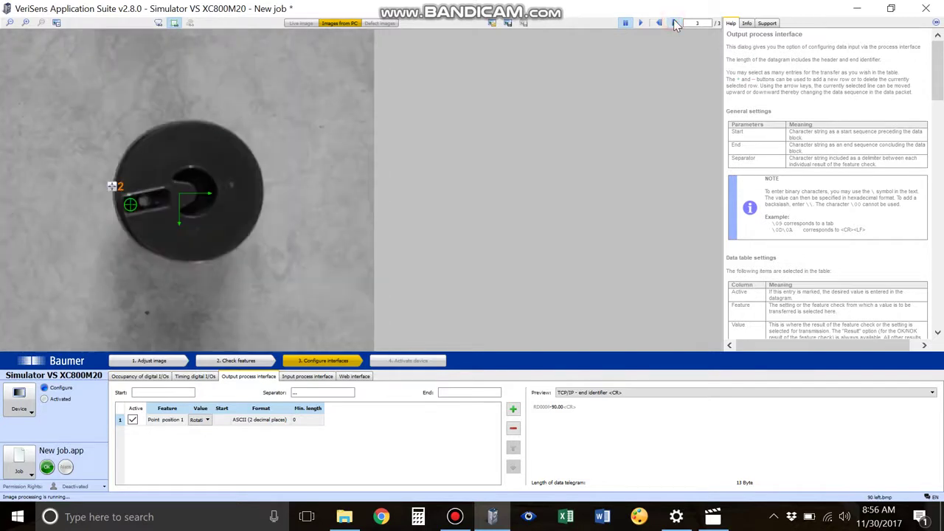
click(675, 23)
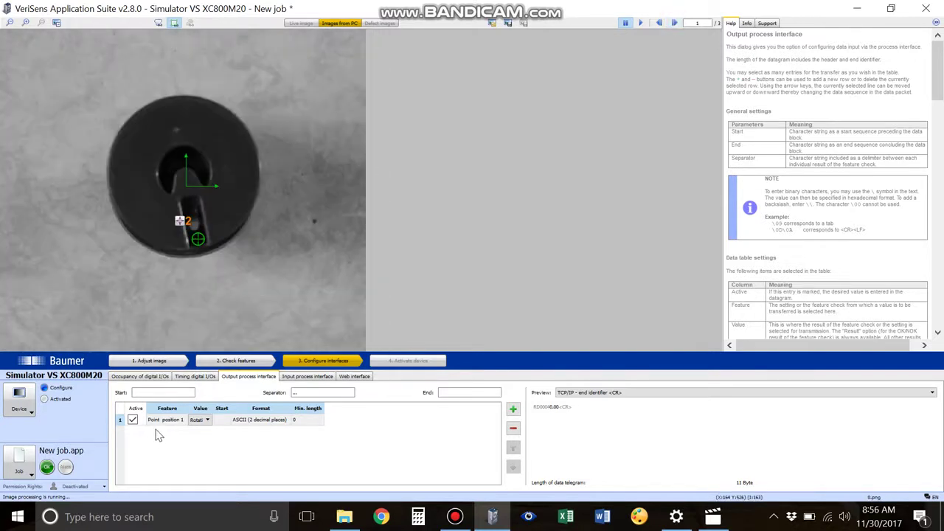
Add a second telegram entry sending Point position 1 Position X
click(513, 409)
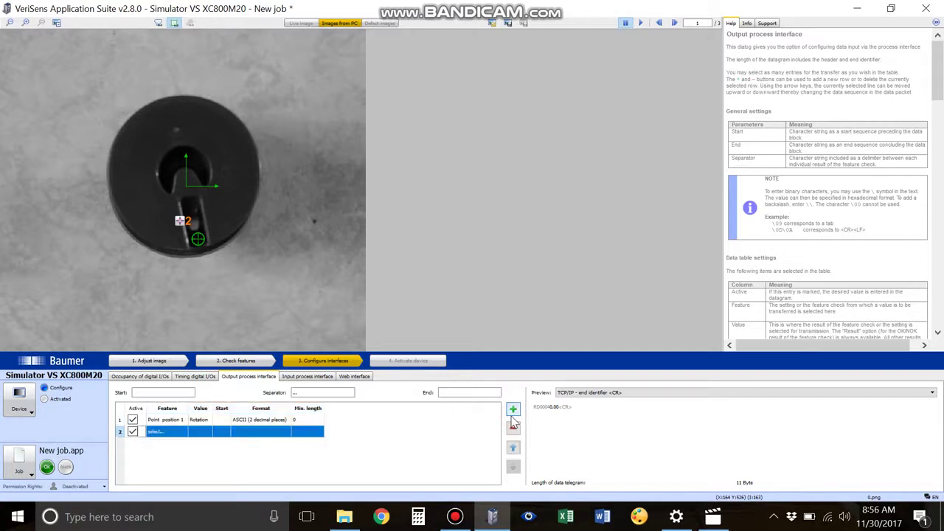
click(181, 434)
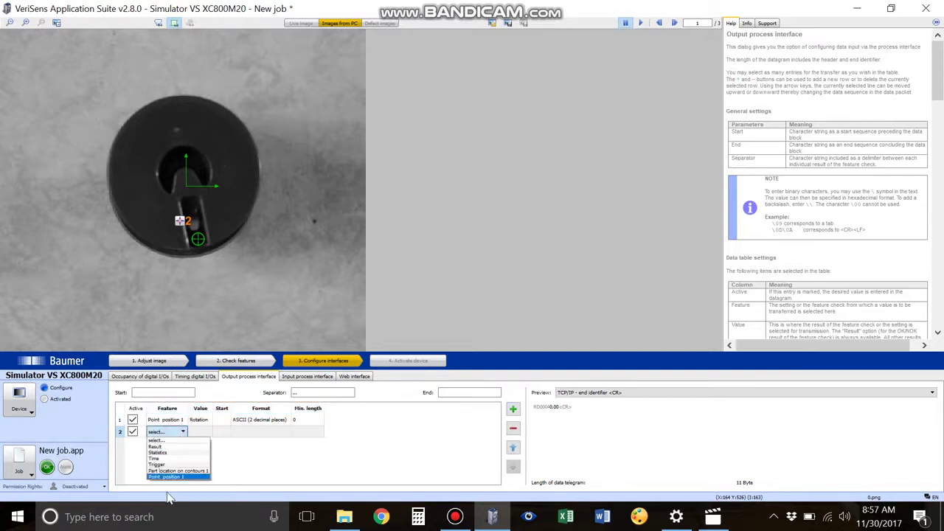
click(170, 477)
click(204, 432)
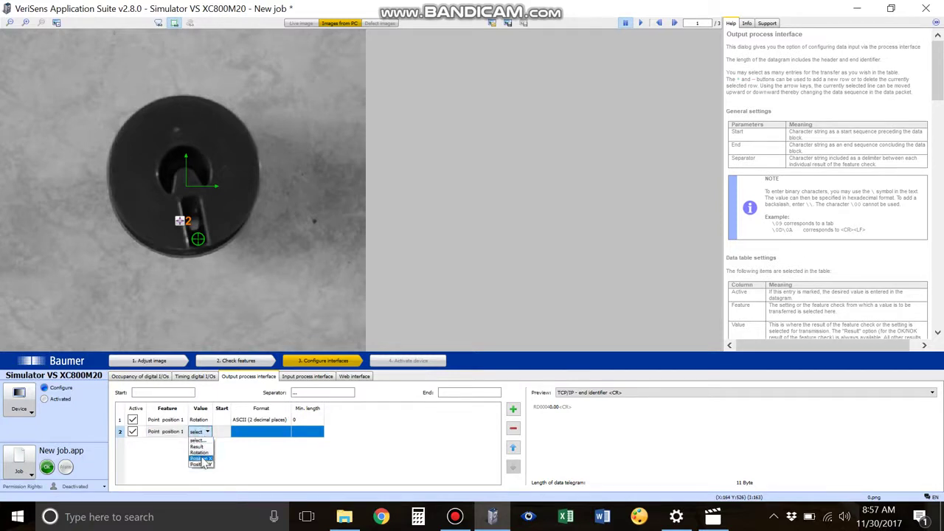
click(200, 458)
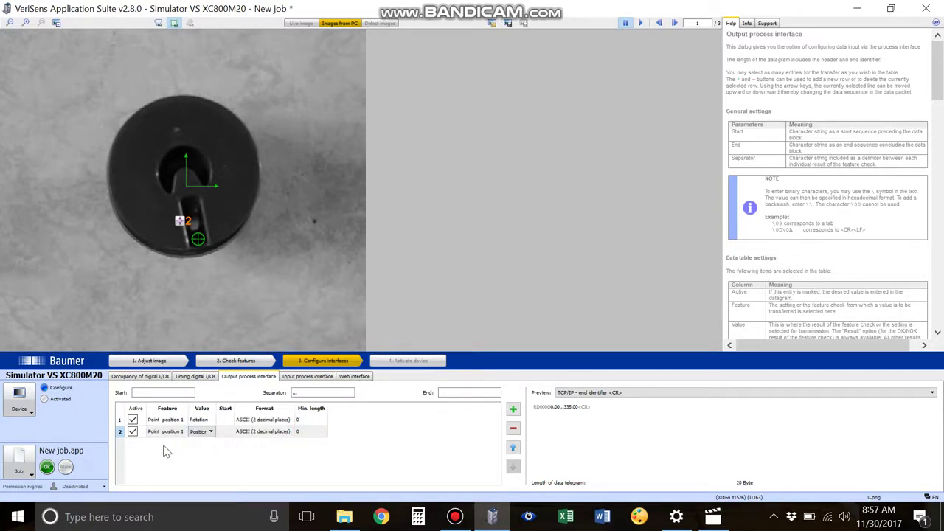
Add a third telegram entry sending Point position 1 Position Y
click(513, 409)
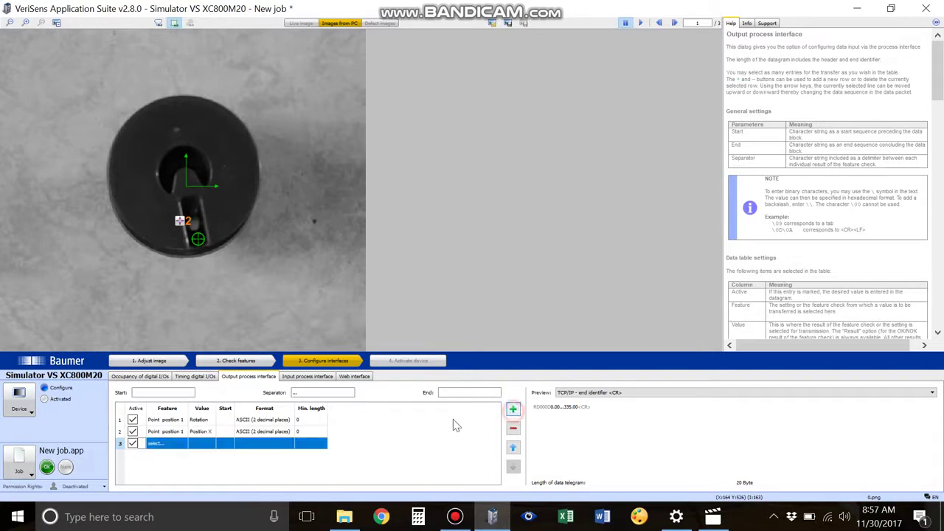
click(157, 442)
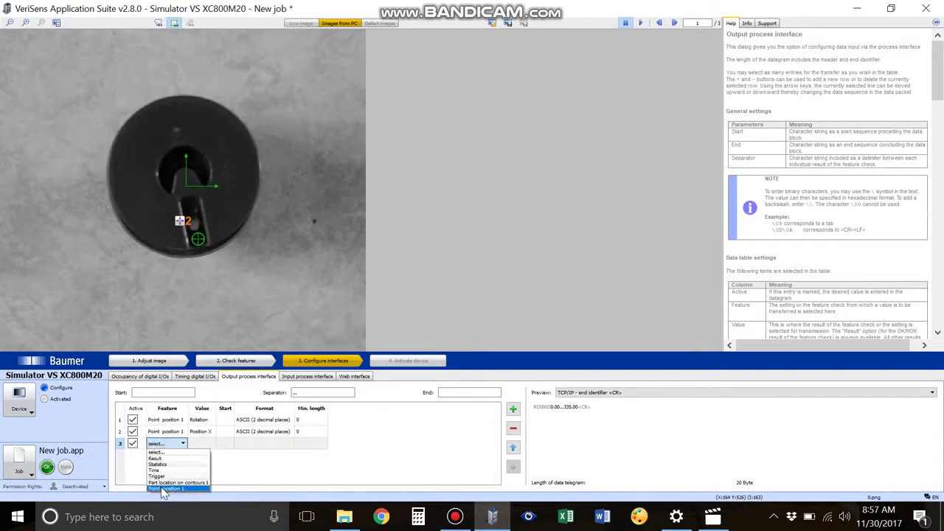
click(159, 488)
click(202, 443)
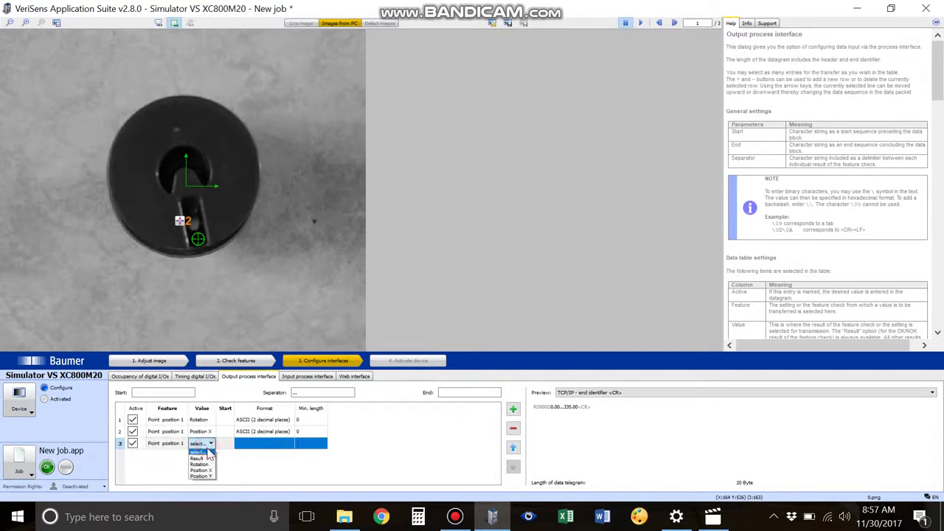
click(204, 479)
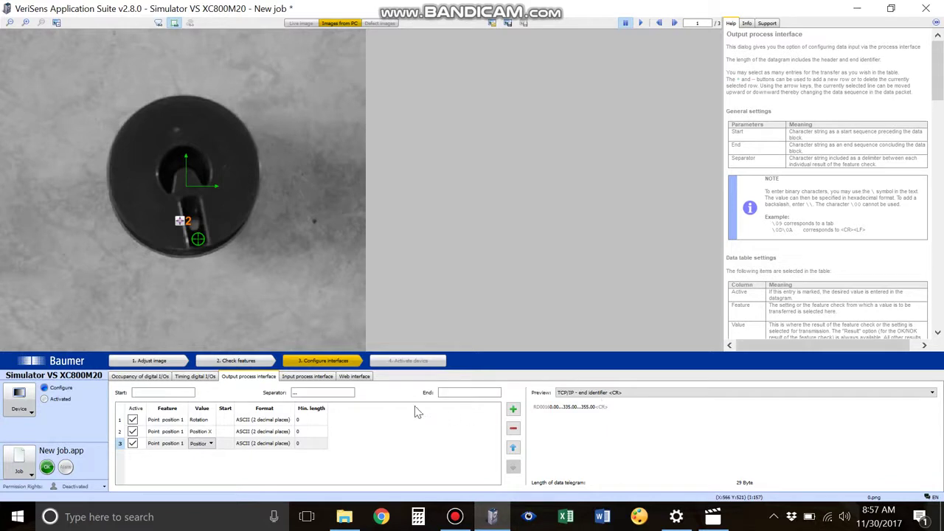
click(326, 394)
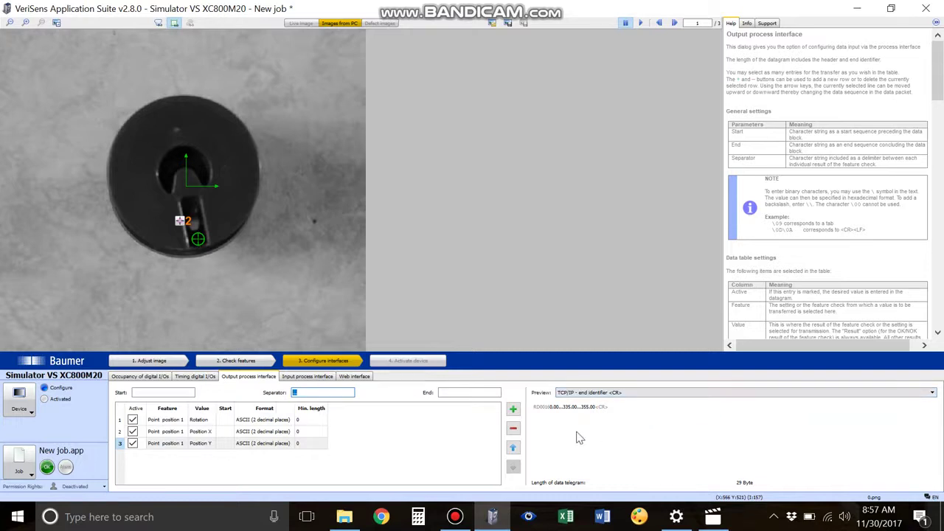
Change the separator to a semicolon and check the 0.00;335.00;355.00 telegram across test images
click(307, 394)
key(BackSpace)
key(BackSpace)
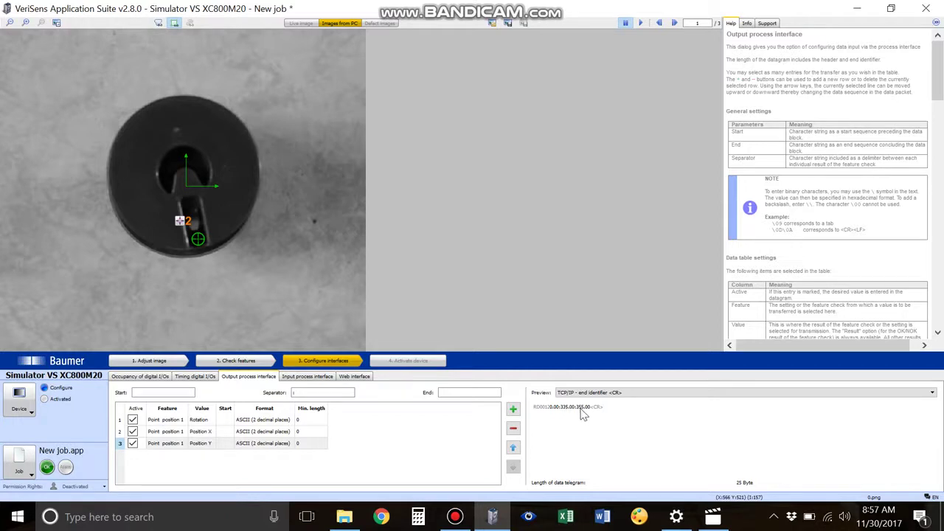
click(675, 23)
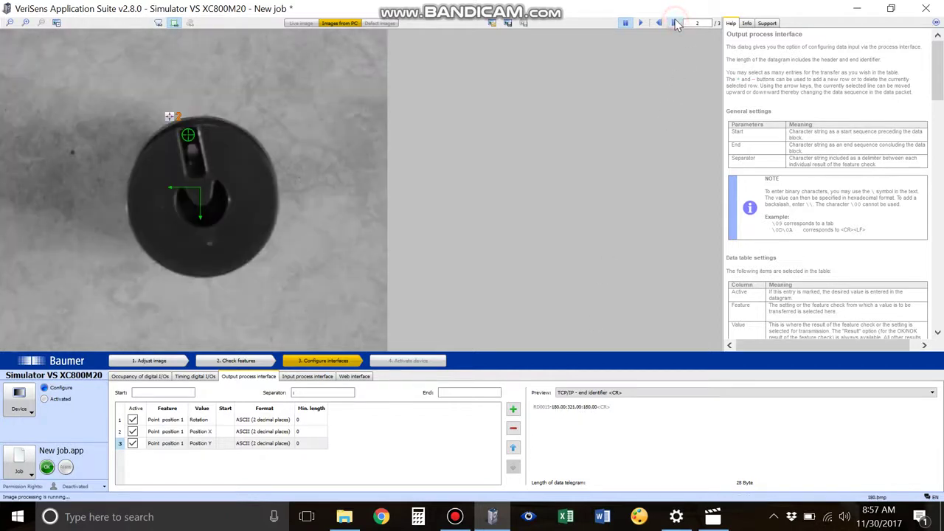
click(674, 23)
click(674, 23)
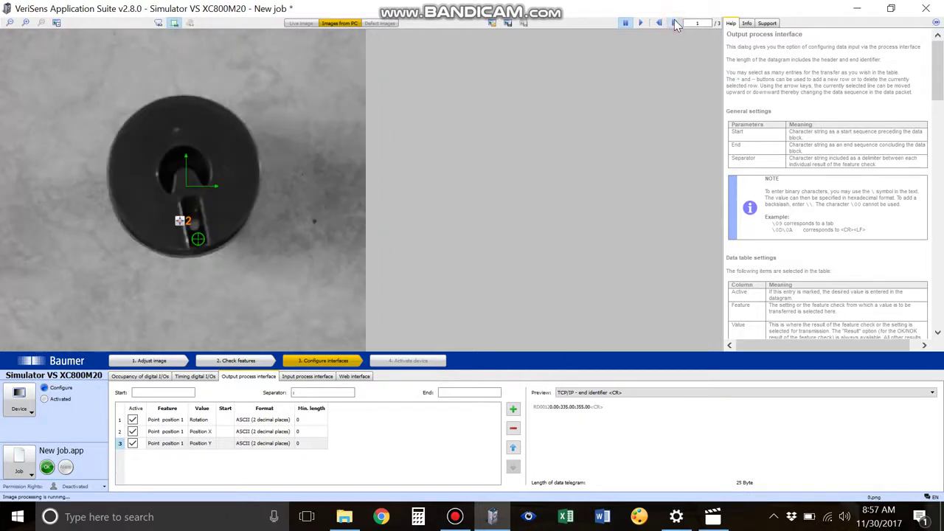